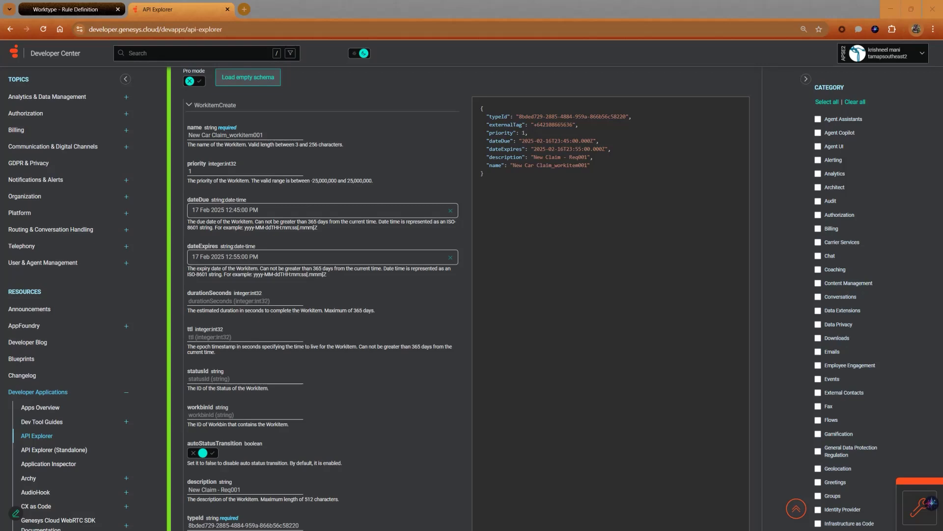
Step: Execute the workitem creation request for New Car Claim_workitem001 and review its response
scroll(646, 207, "down", 15)
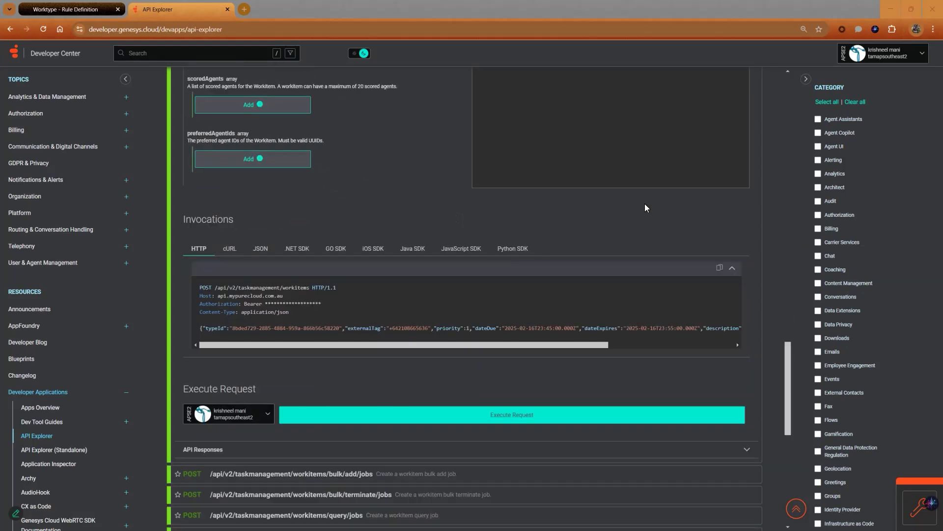
left_click(516, 414)
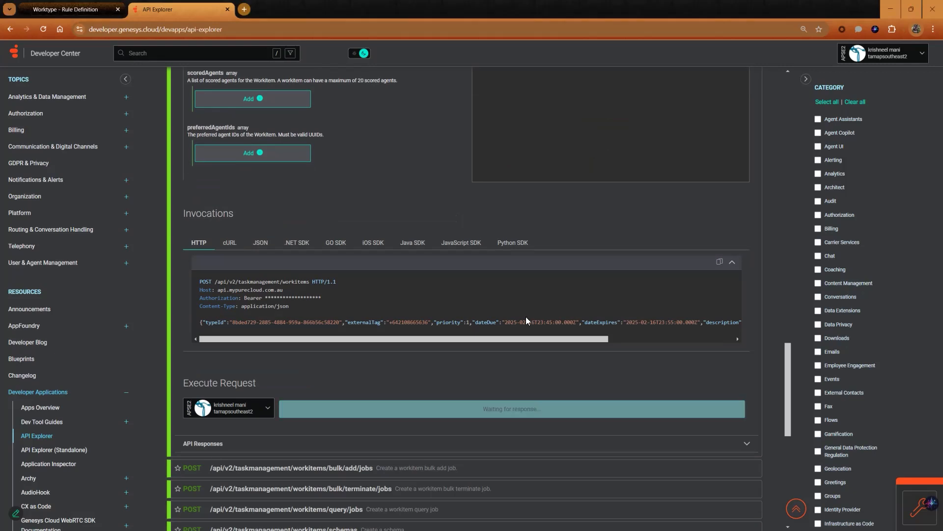
scroll(537, 318, "down", 4)
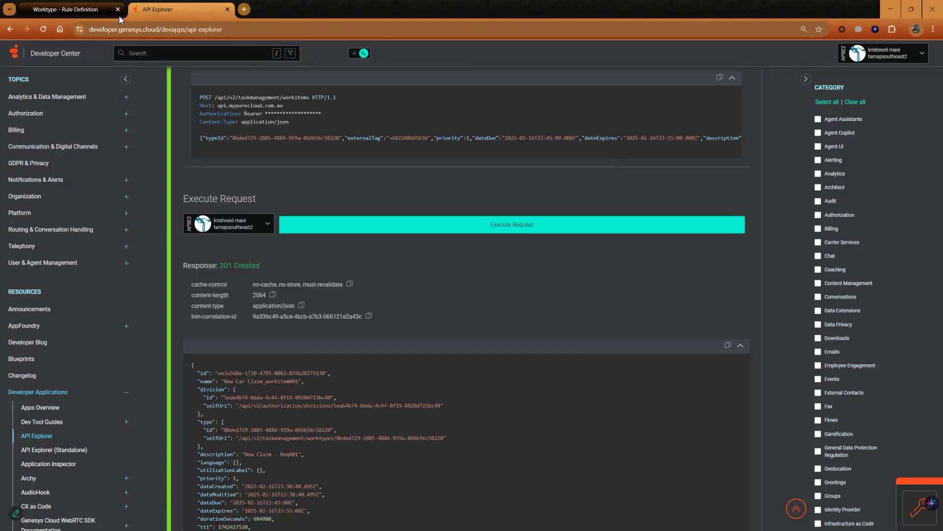
Step: Switch to the Genesys Cloud agent workspace and refresh the KM_Insurance workbin's workitem list
left_click(59, 10)
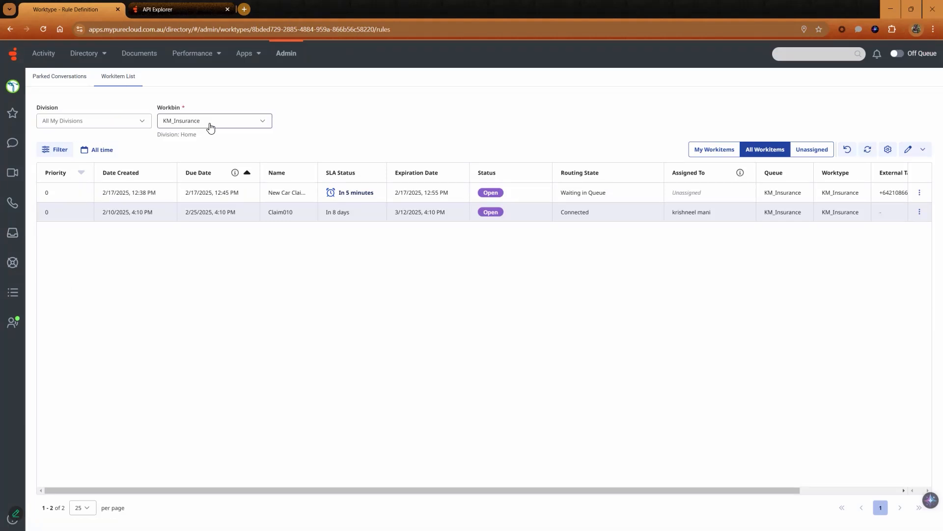
left_click(868, 149)
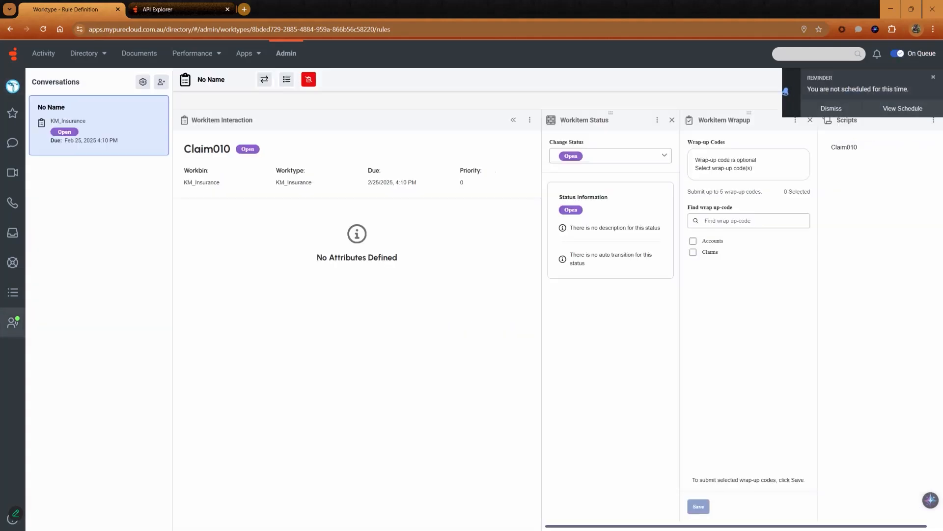
Step: Answer the incoming New Car Claim_workitem001 and select the Claims wrap-up code for it
left_click(63, 235)
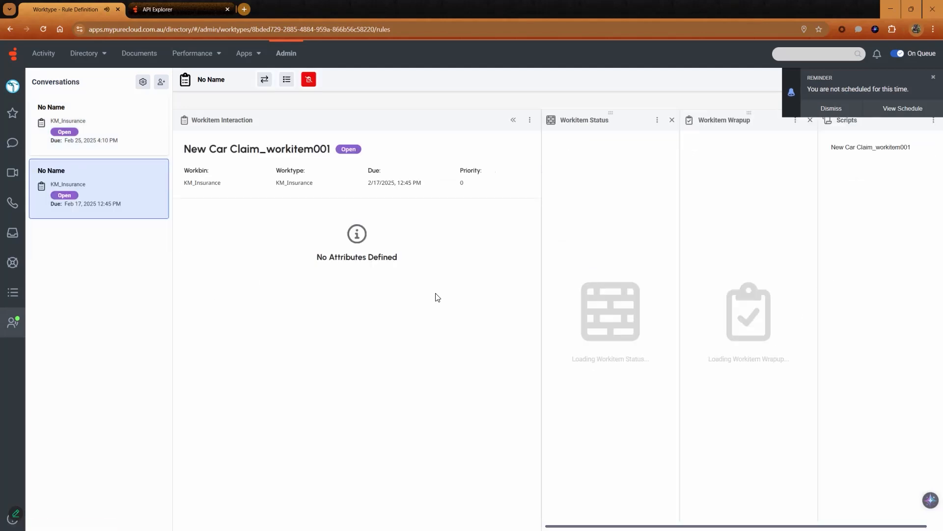
left_click(692, 252)
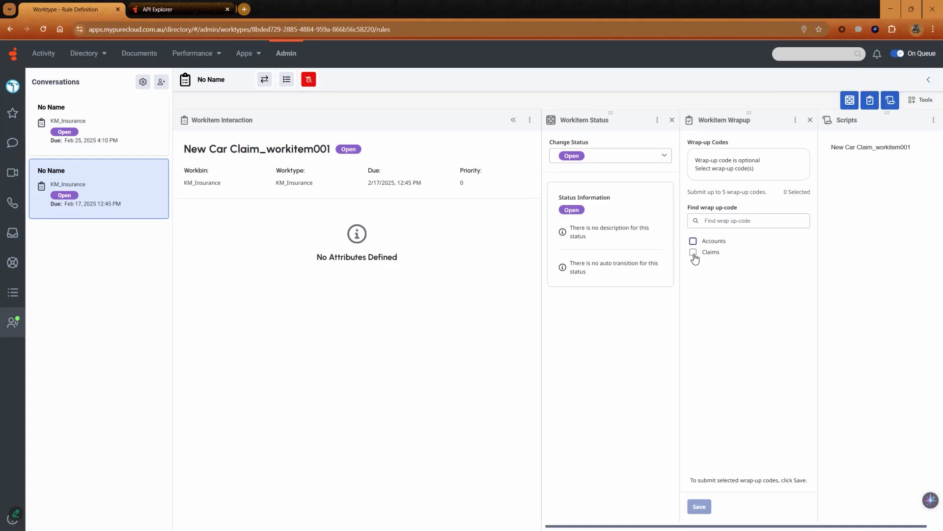
Step: Change the status of New Car Claim_workitem001 to Verification and disconnect the workitem
left_click(591, 156)
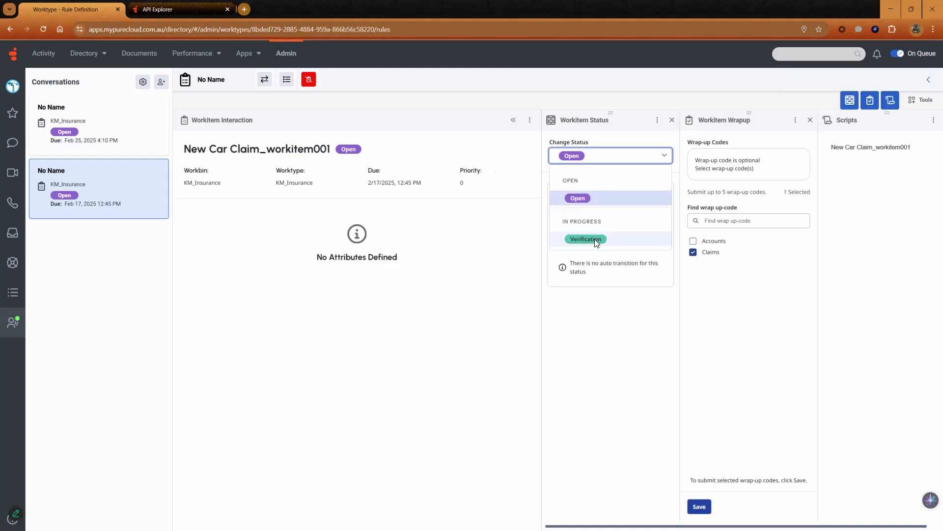
left_click(594, 239)
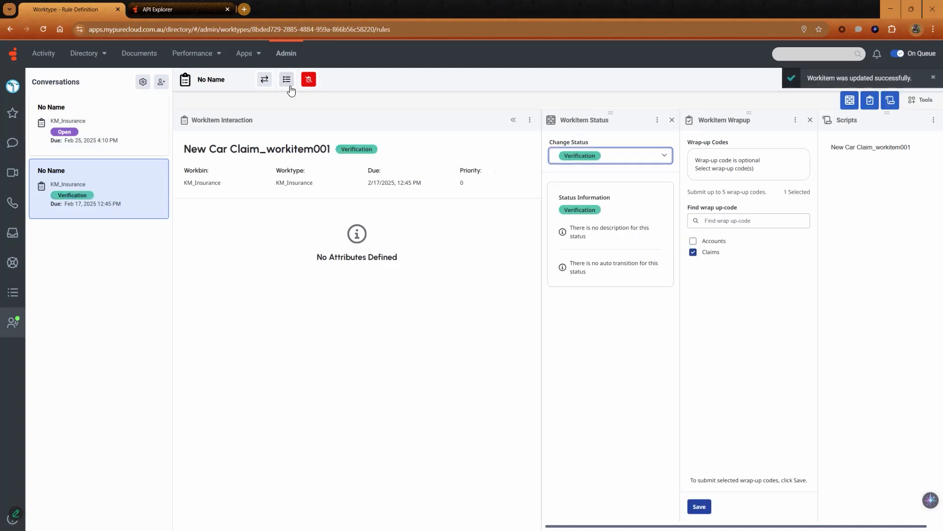
left_click(309, 82)
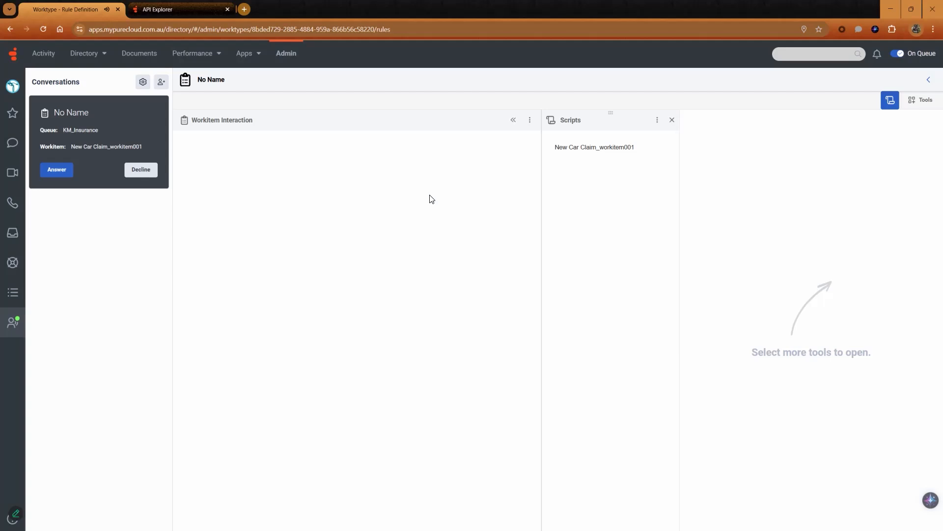
Step: Answer the workitem offered again from KM_Insurance, change its status to Claims and disconnect it
left_click(57, 170)
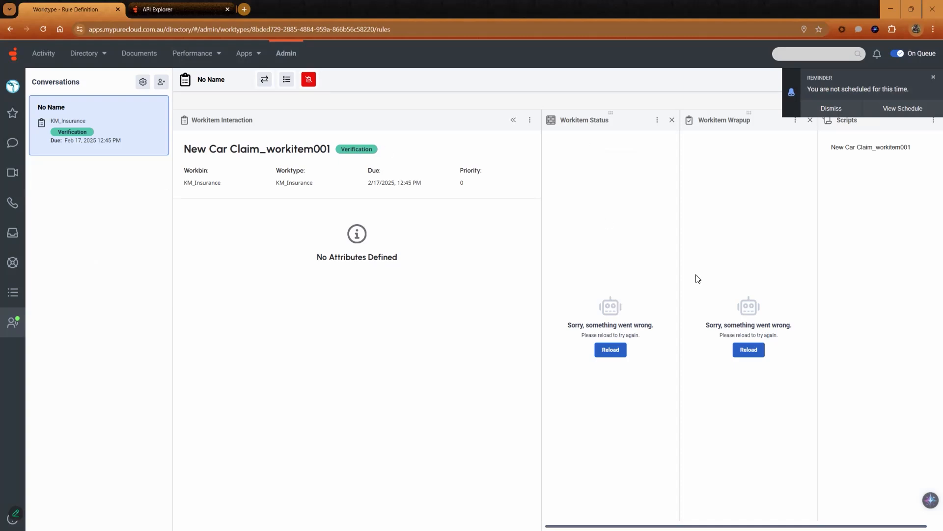
left_click(610, 349)
left_click(584, 156)
left_click(591, 214)
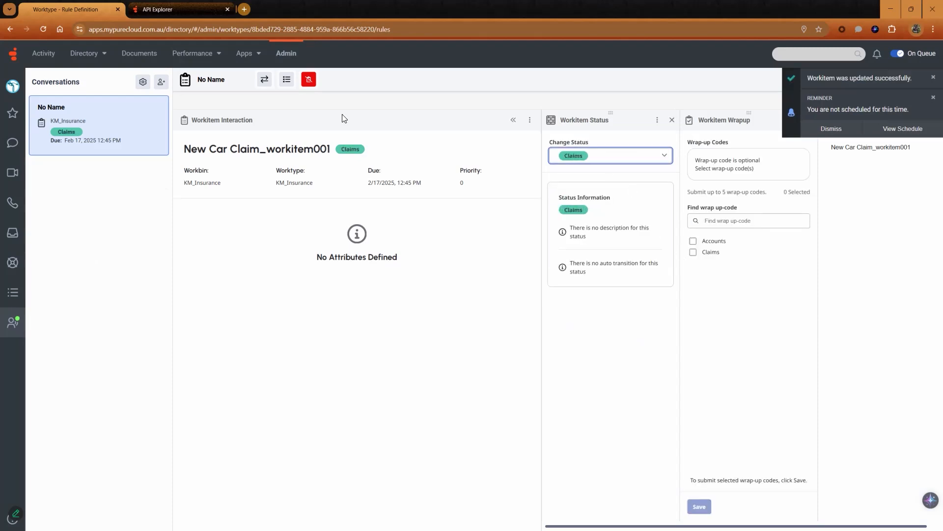
left_click(308, 79)
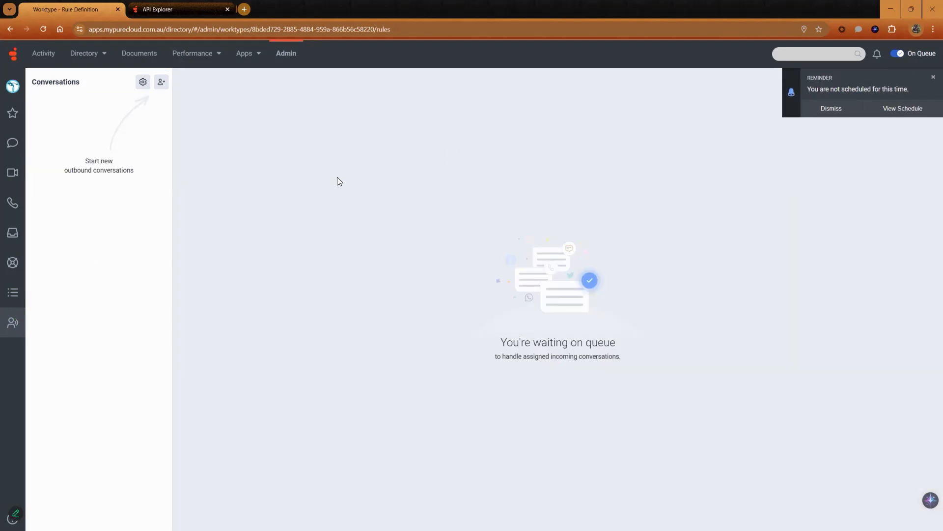
Step: Check which queues are active for the agent, and return to the interactions view
left_click(13, 86)
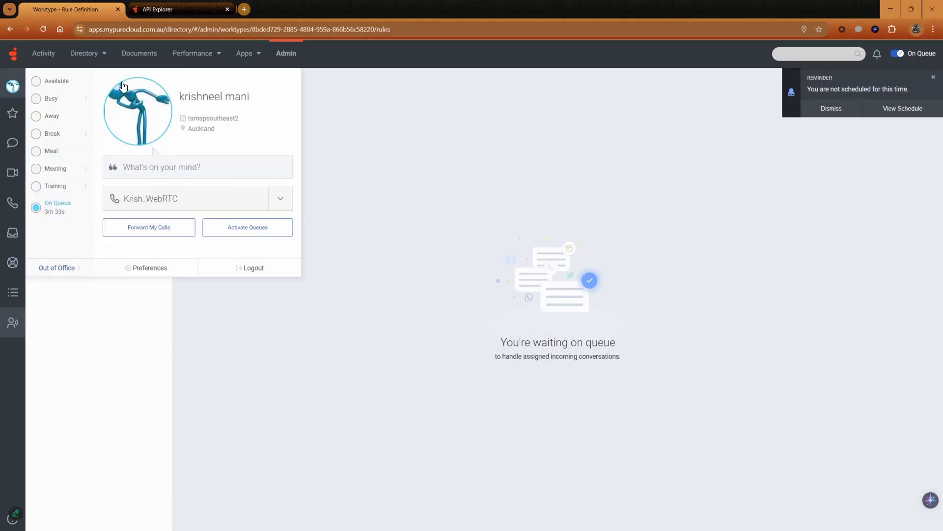
left_click(264, 228)
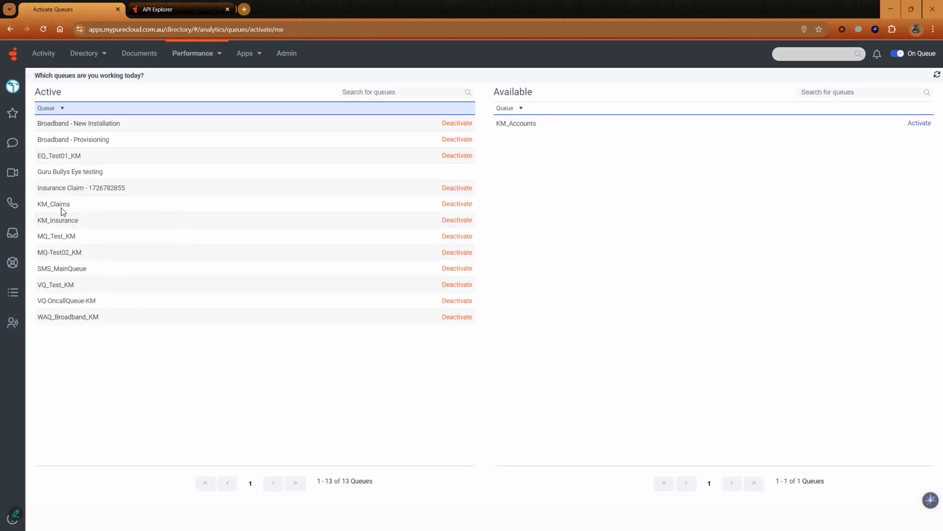
left_click(13, 323)
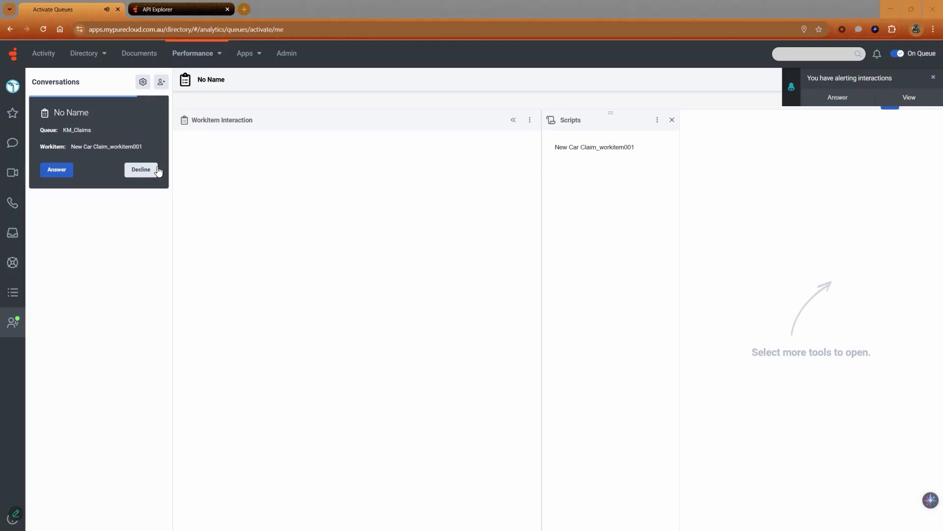
Step: Answer the workitem offered from the KM_Claims queue and change its status to Information Required
left_click(64, 172)
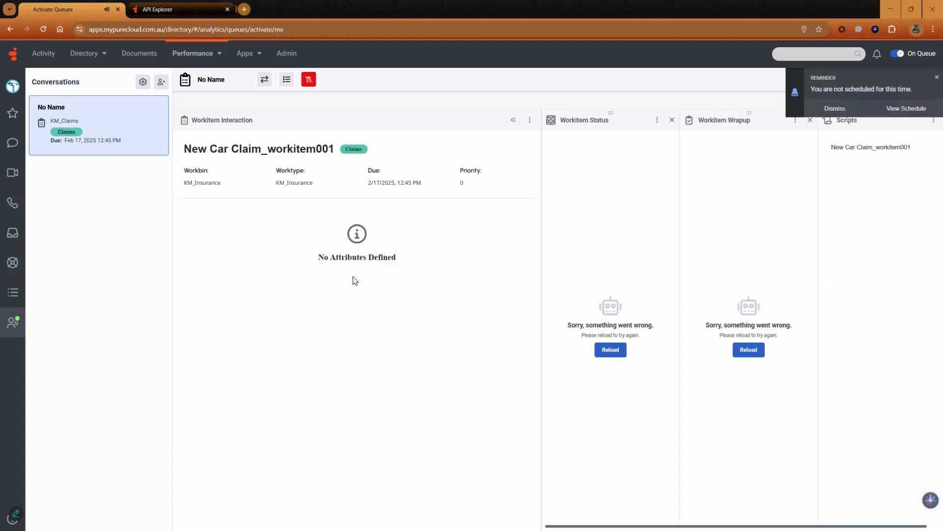
left_click(620, 351)
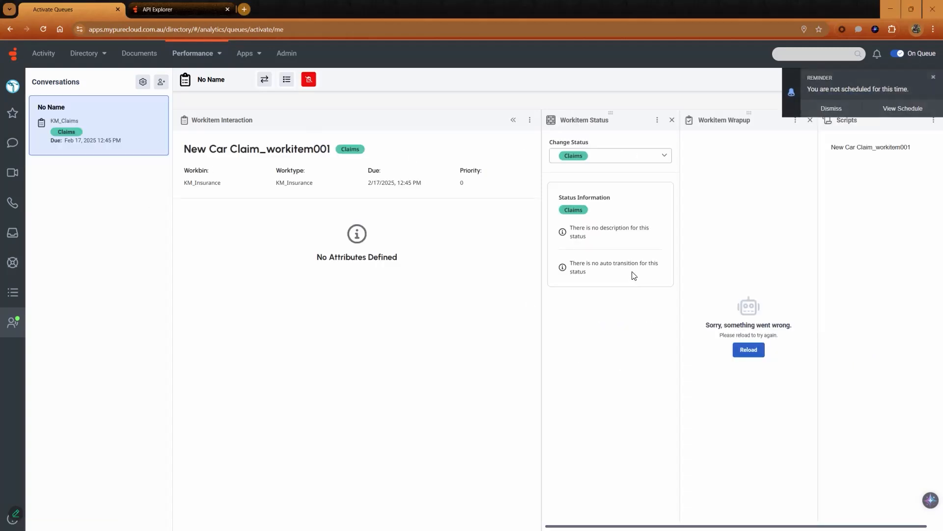
left_click(574, 154)
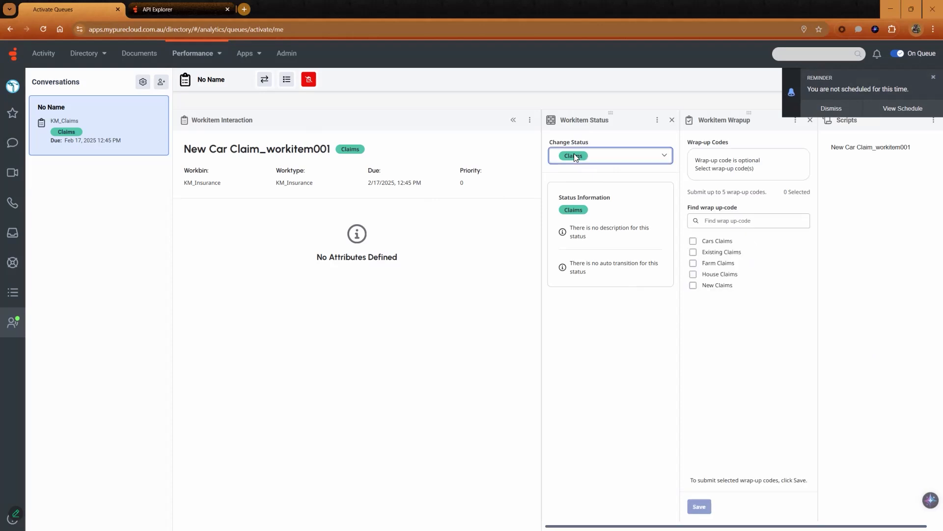
left_click(605, 237)
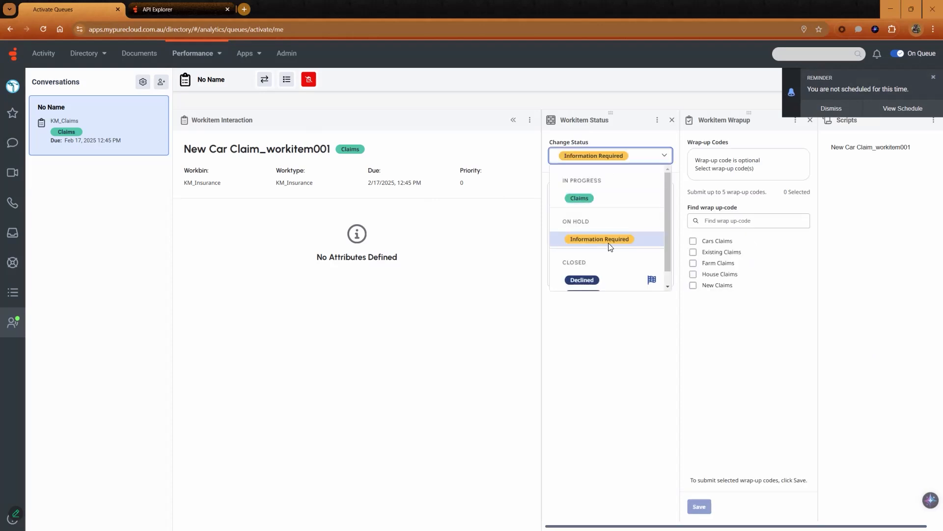
Step: Move the workitem's status to Verification and from there back to Claims
left_click(613, 157)
left_click(599, 197)
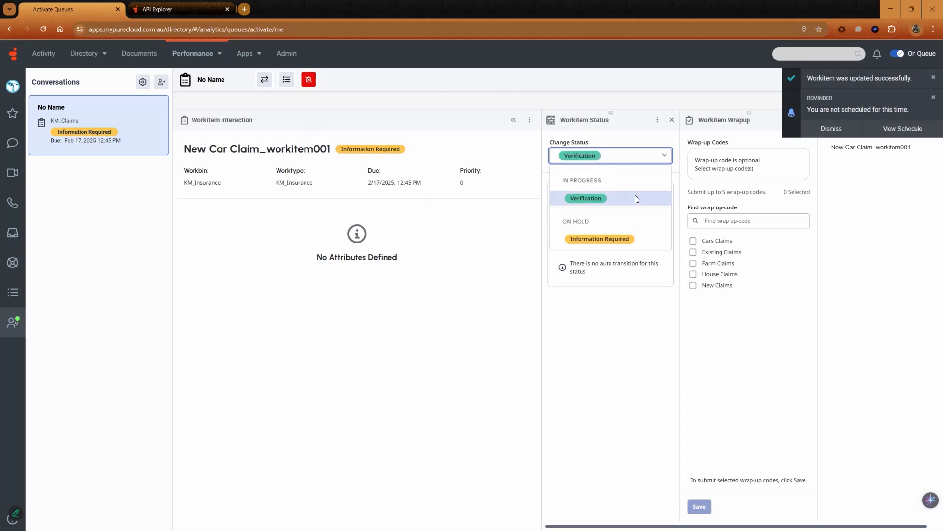
left_click(598, 163)
left_click(584, 213)
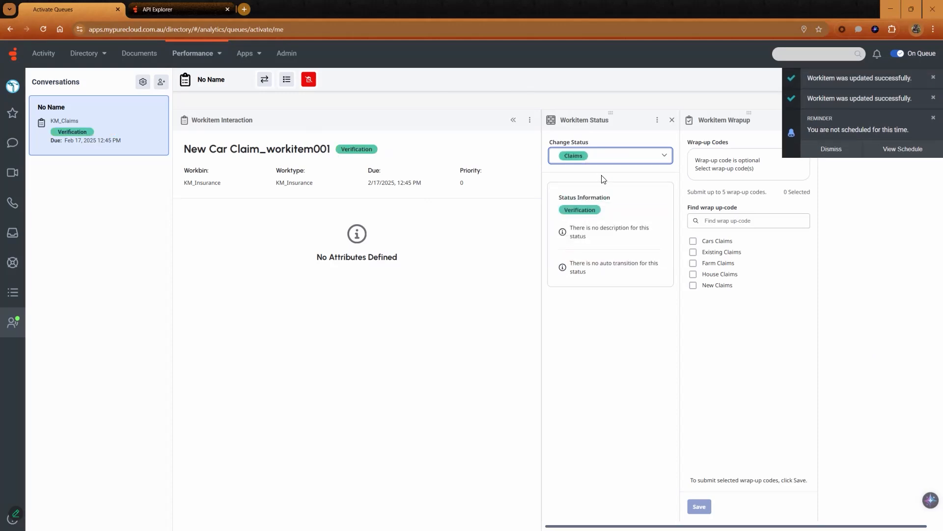
Step: Close the claim by setting the workitem's status to Approved, and disconnect it
left_click(579, 154)
scroll(634, 266, "down", 1)
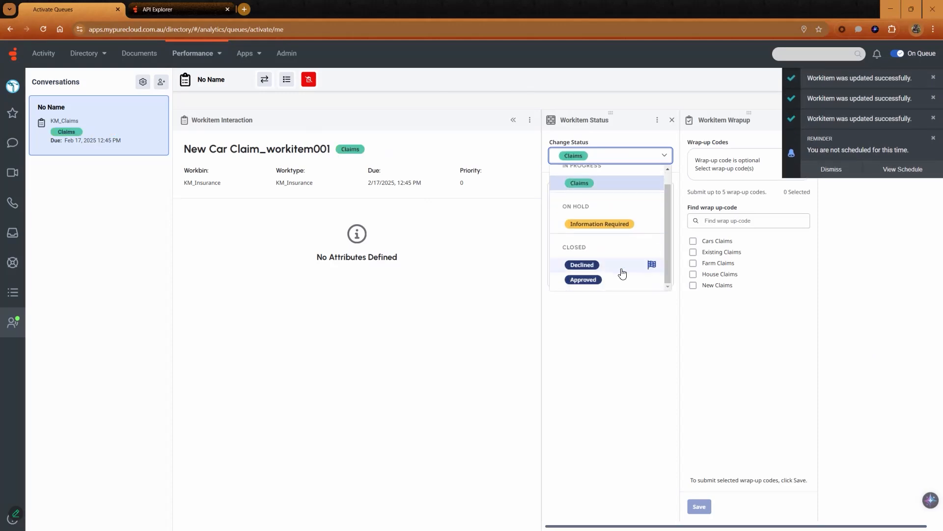
left_click(597, 284)
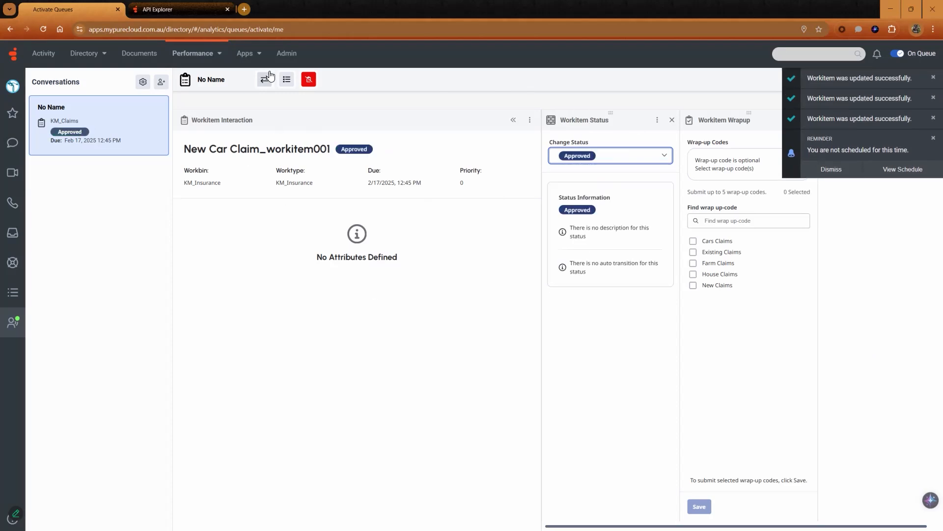
left_click(309, 80)
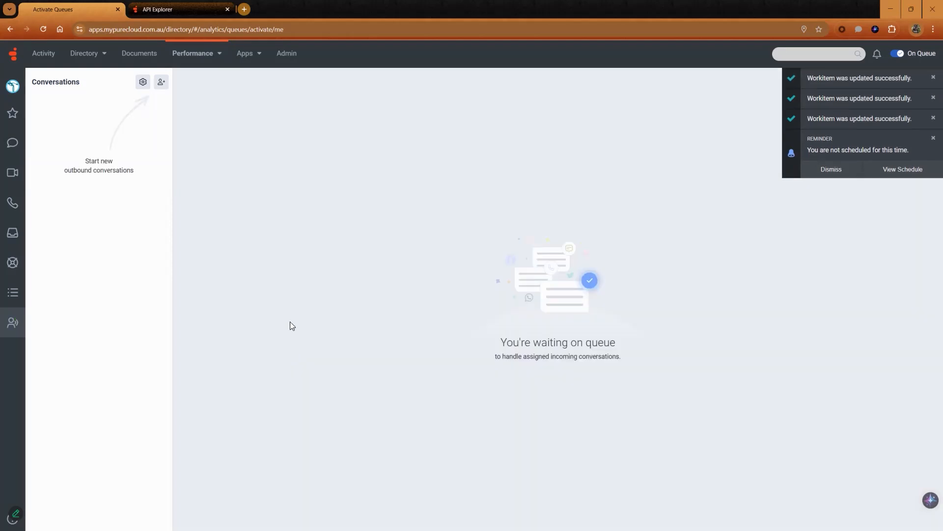
Step: Open the workitem list and refresh it to check the processed claim's status and queue
left_click(15, 295)
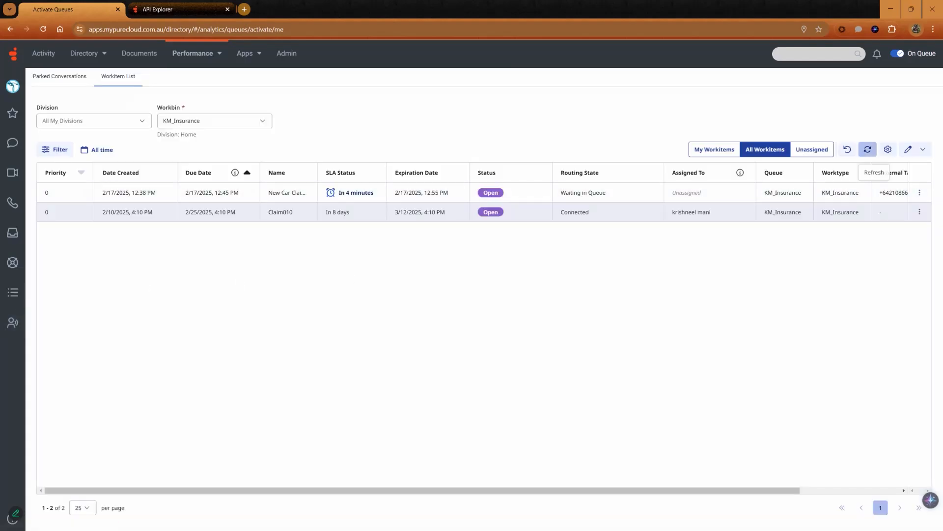
left_click(868, 149)
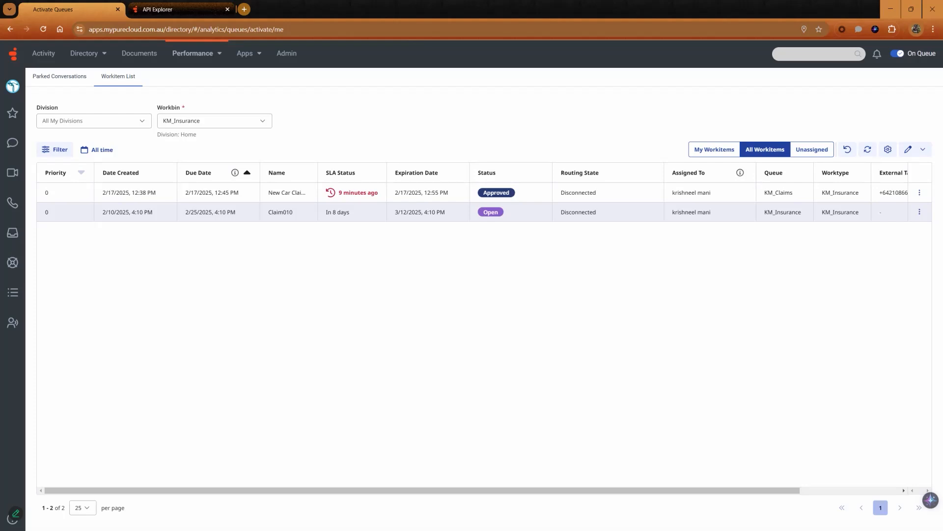
Step: Open the KM_Insurance worktype from Task Management and review its creation, status transition and date rules
left_click(287, 53)
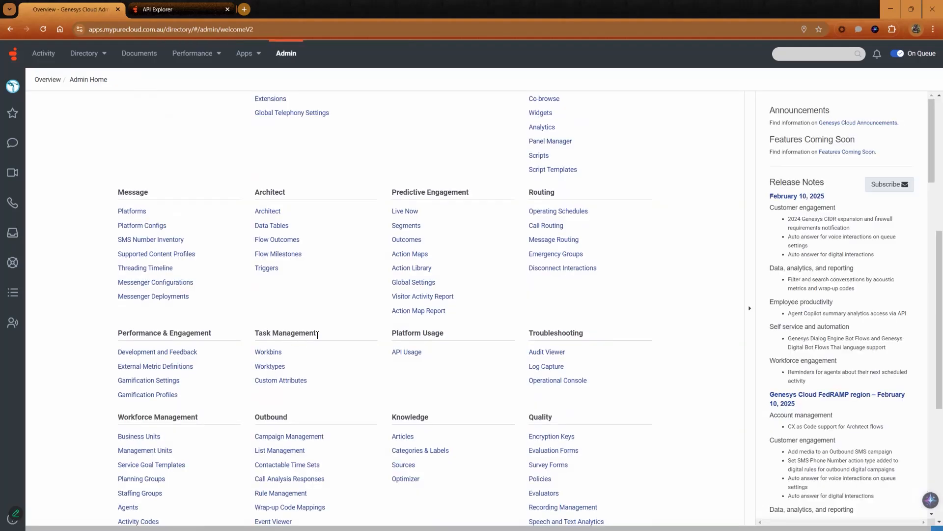
left_click(272, 368)
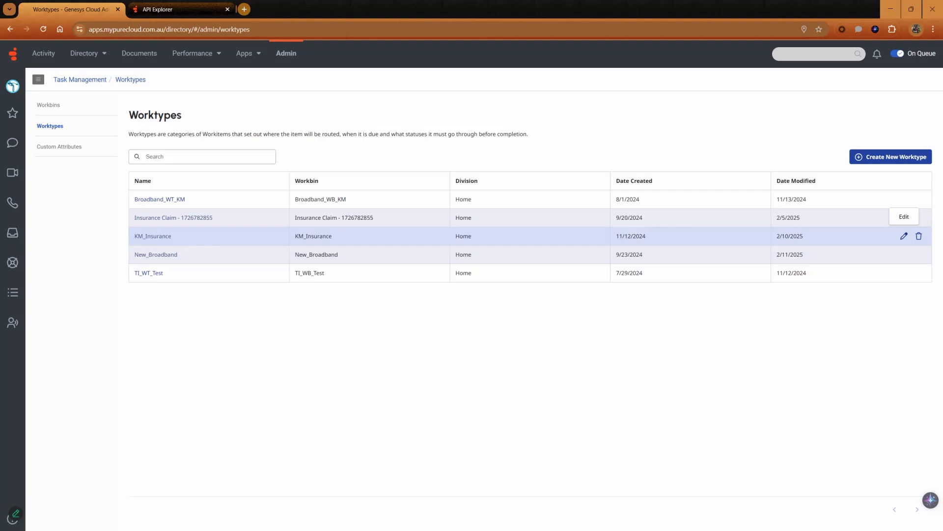
left_click(904, 236)
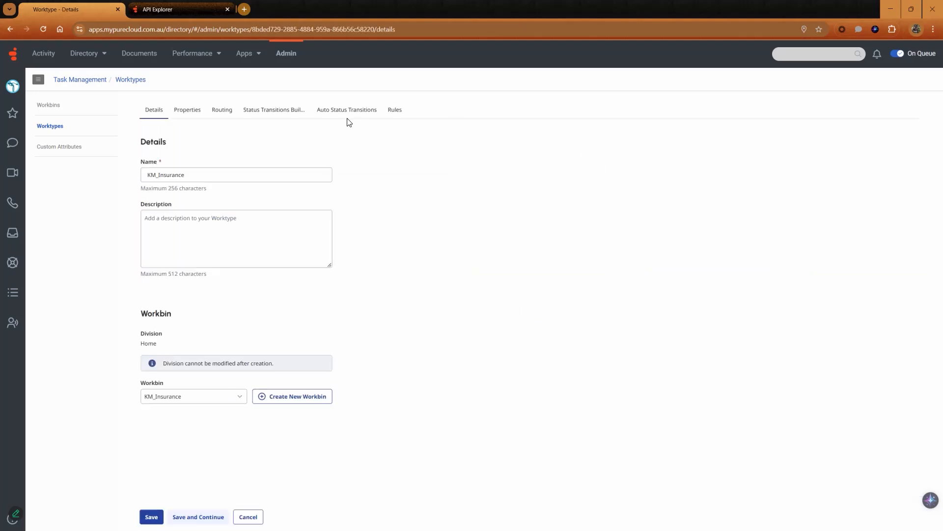
left_click(394, 118)
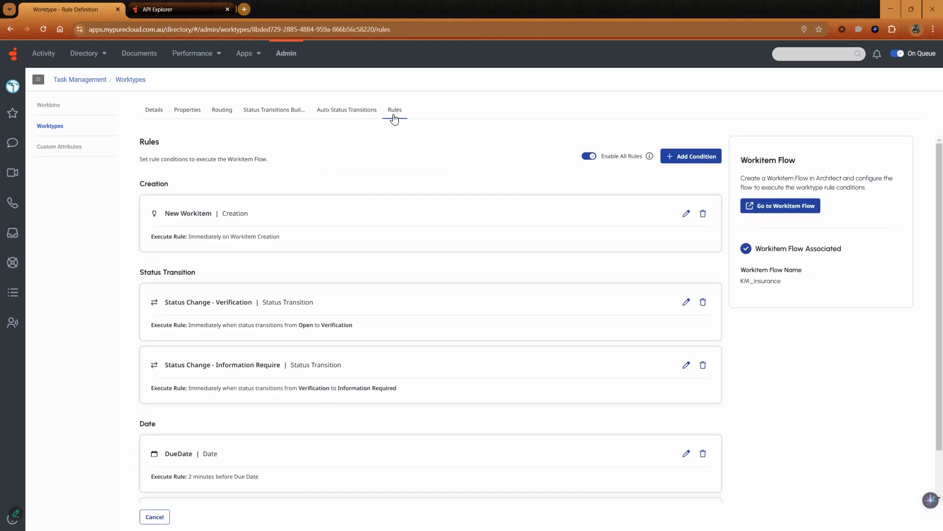
scroll(430, 319, "down", 1)
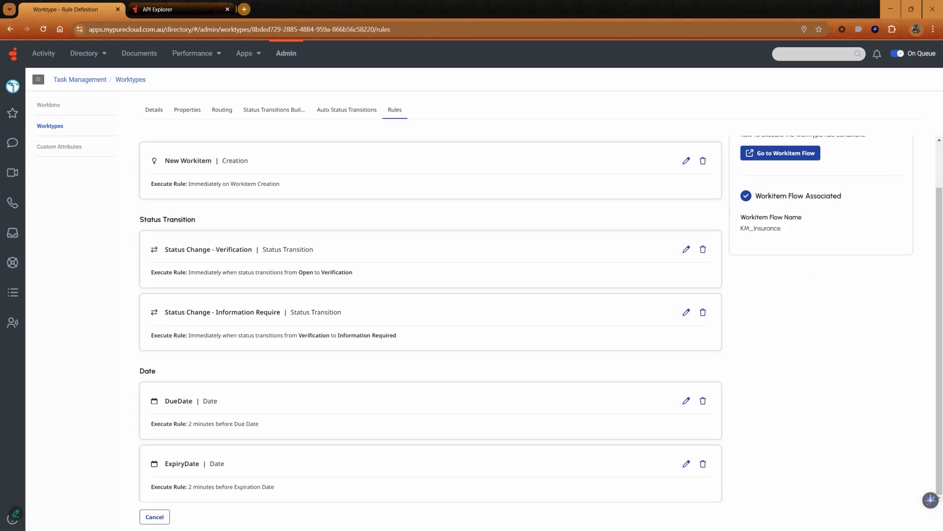
Step: Open the DueDate and ExpiryDate rules for editing and review their names, execution timing options and date types
left_click(686, 401)
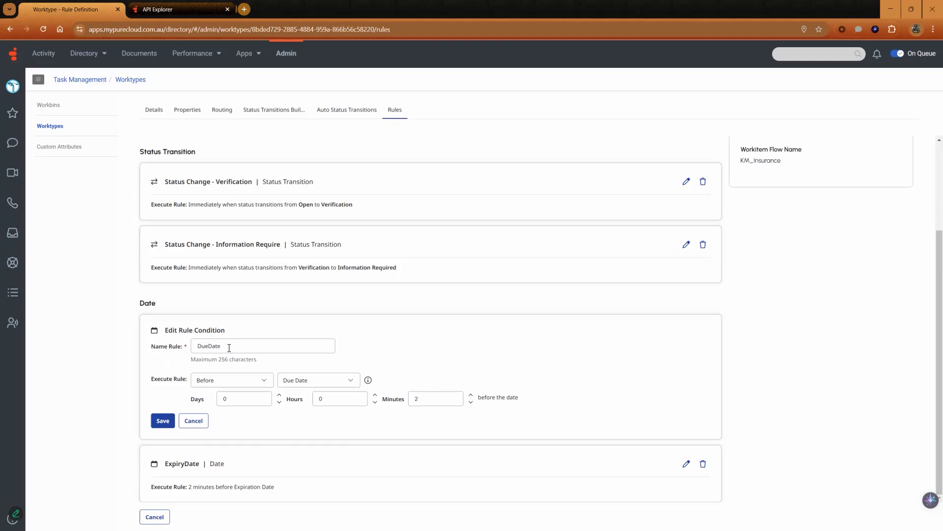
left_click(232, 347)
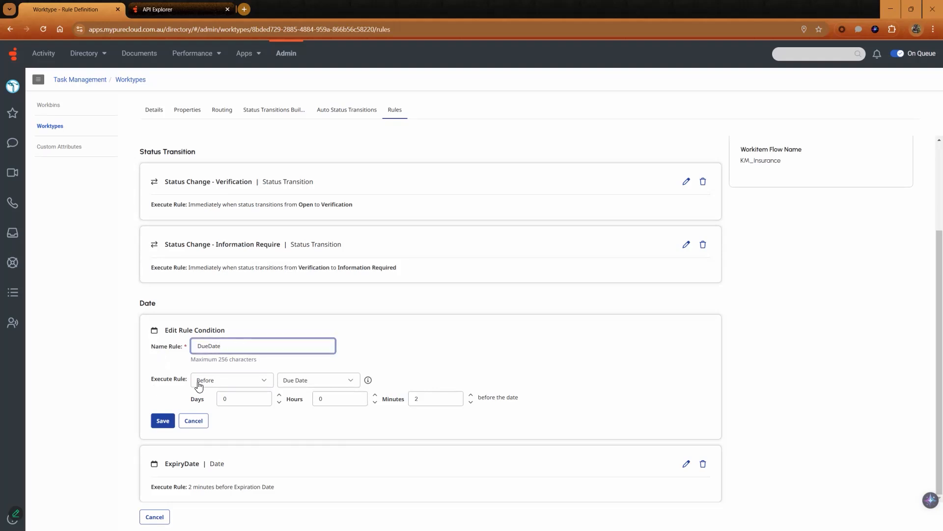
left_click(225, 385)
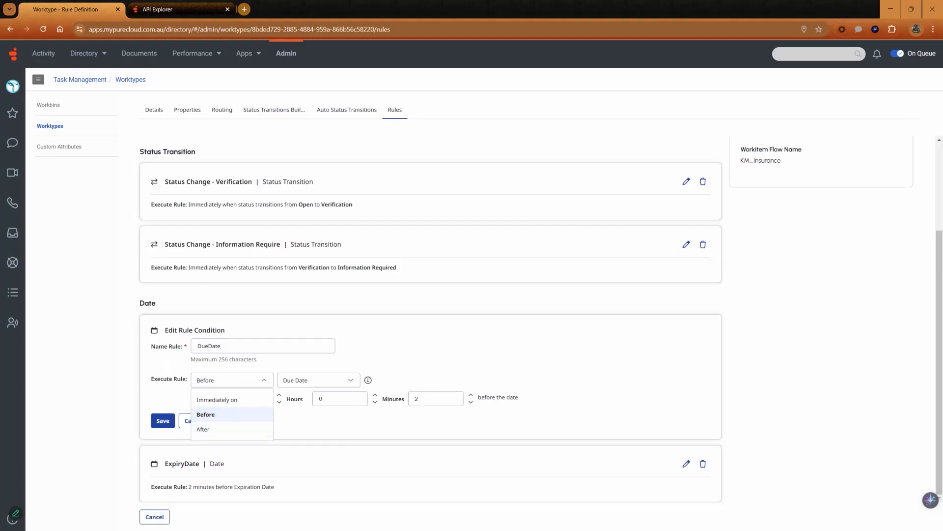
left_click(318, 380)
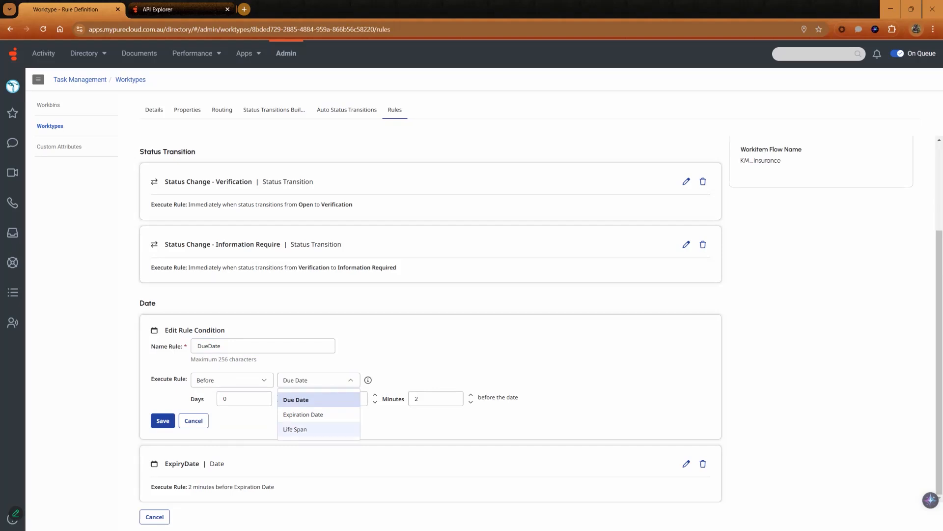
left_click(257, 385)
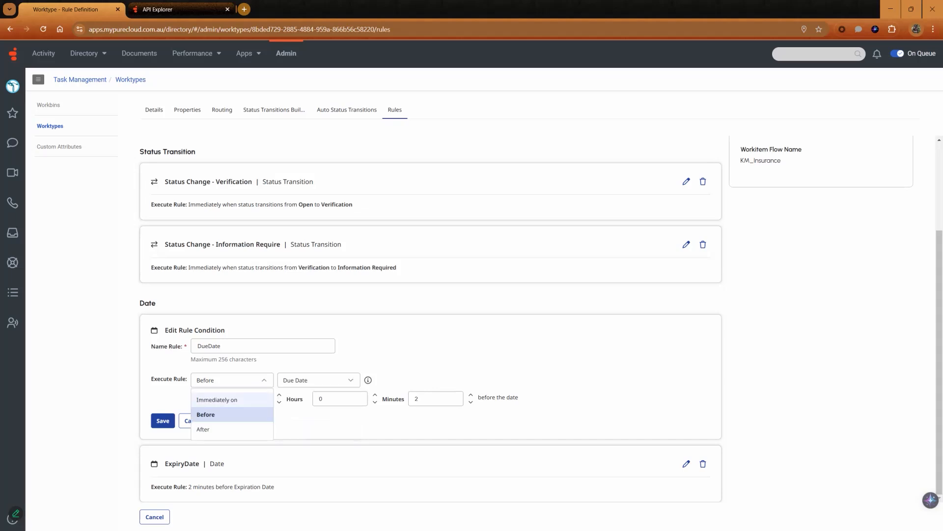
left_click(216, 399)
left_click(315, 399)
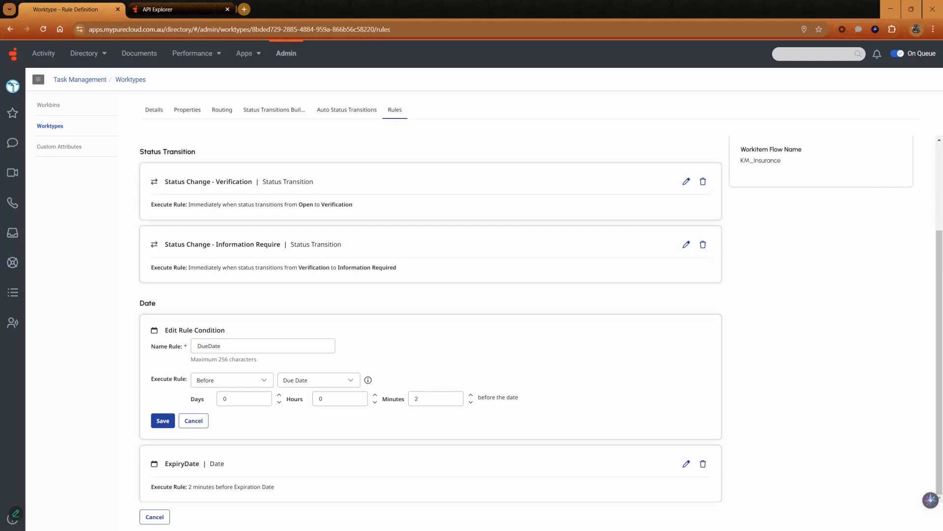
left_click(686, 464)
scroll(430, 393, "down", 2)
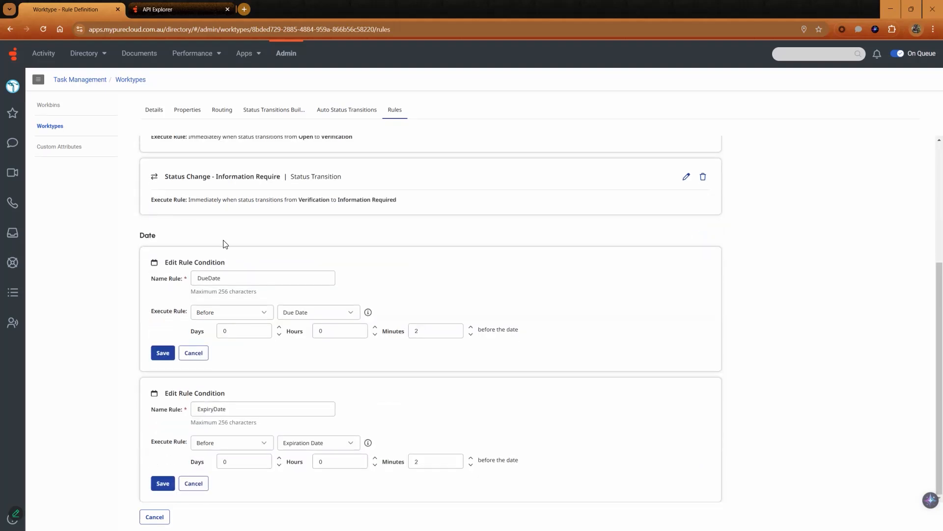
Step: Open Architect from Admin, list the workitem flows, and open the KM_Insurance flow for editing
left_click(287, 53)
scroll(319, 270, "down", 4)
left_click(274, 351)
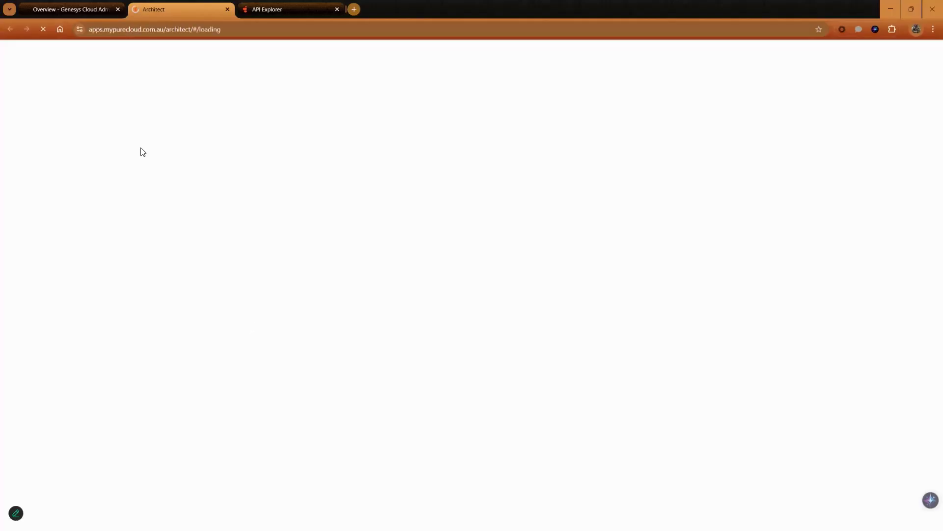
left_click(58, 85)
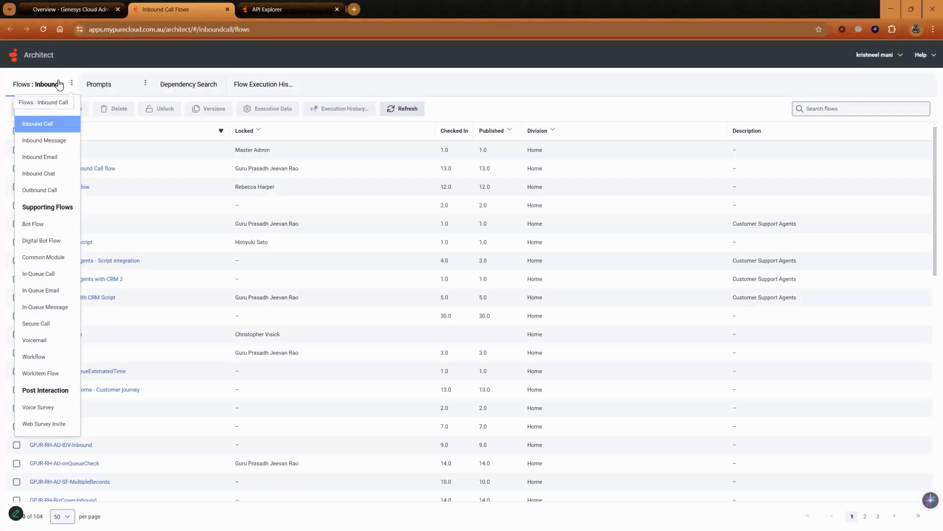
left_click(57, 375)
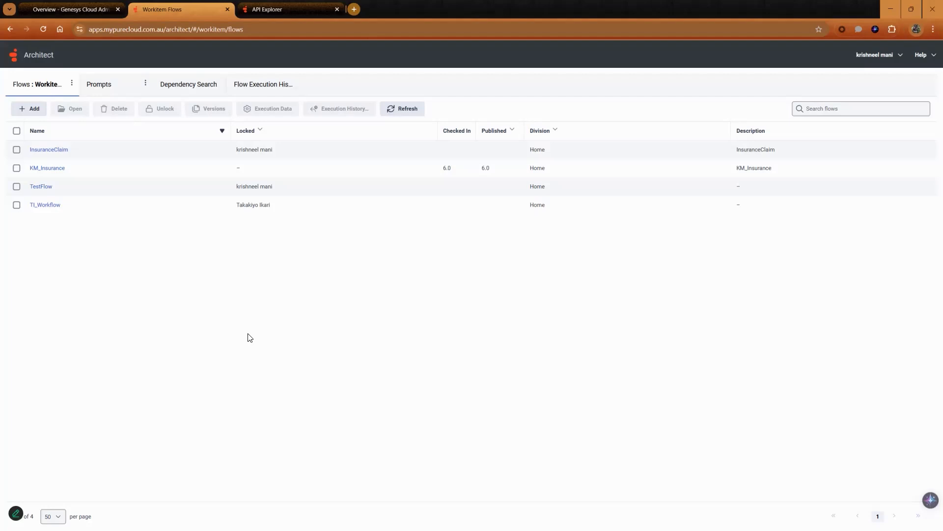
left_click(48, 168)
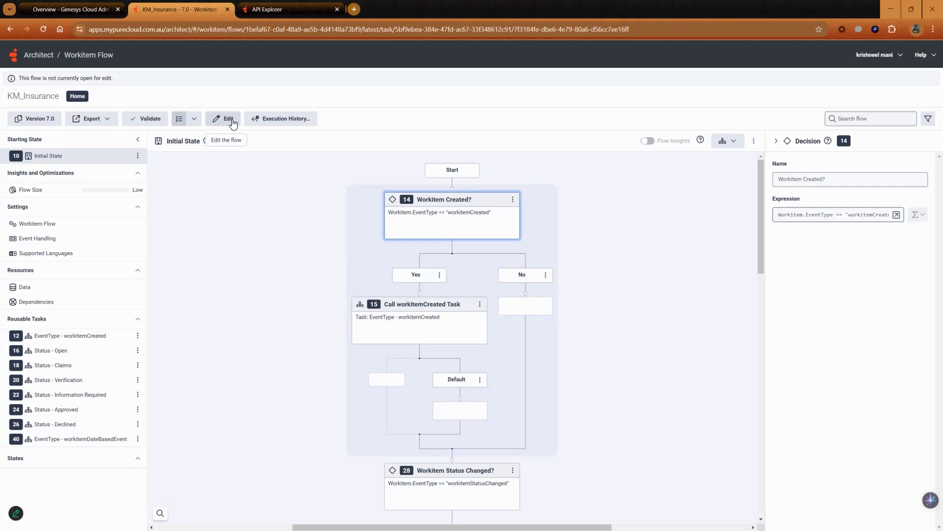
left_click(229, 119)
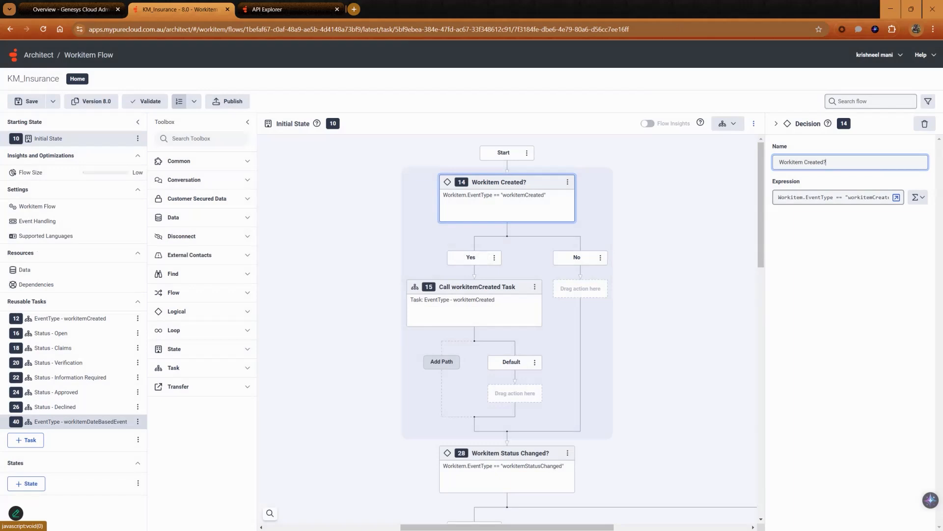
Step: Open the EventType - workitemDateBasedEvent task and review the full expression of its Check Date-Based Event switch
left_click(81, 421)
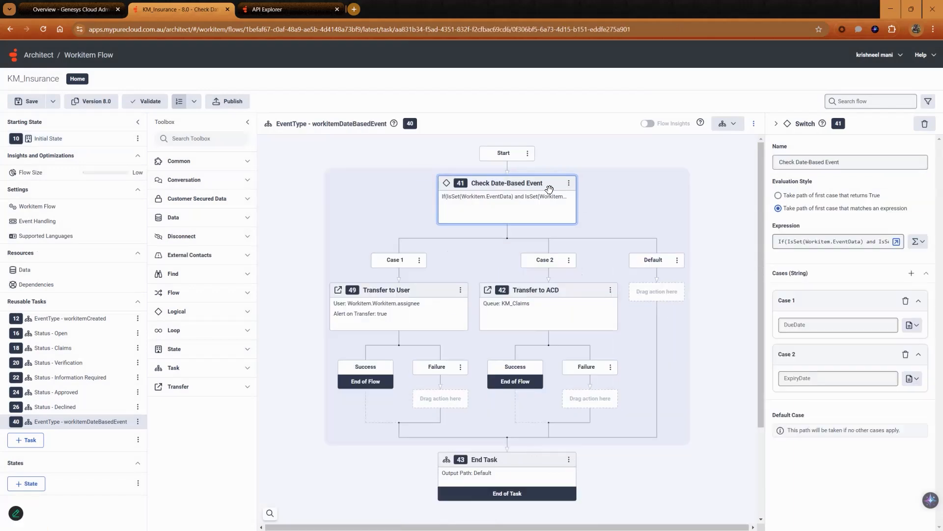
left_click(850, 161)
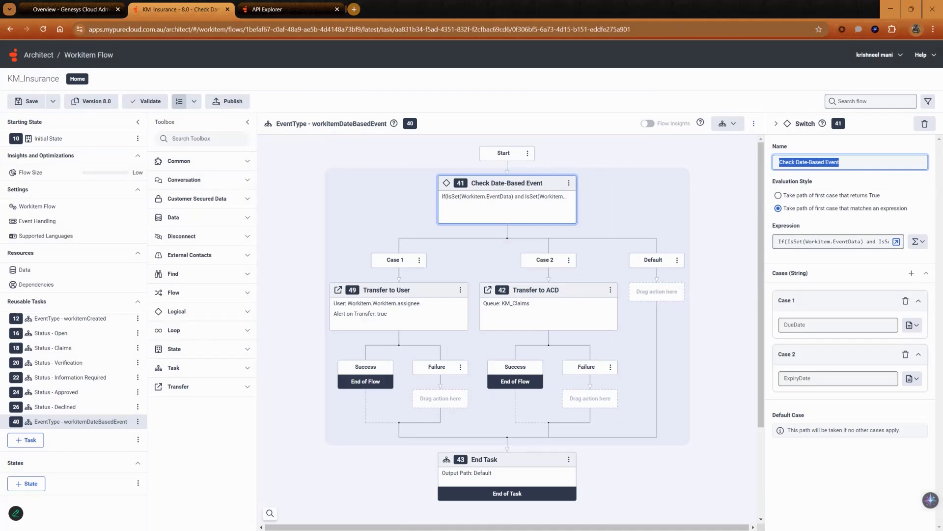
left_click(896, 241)
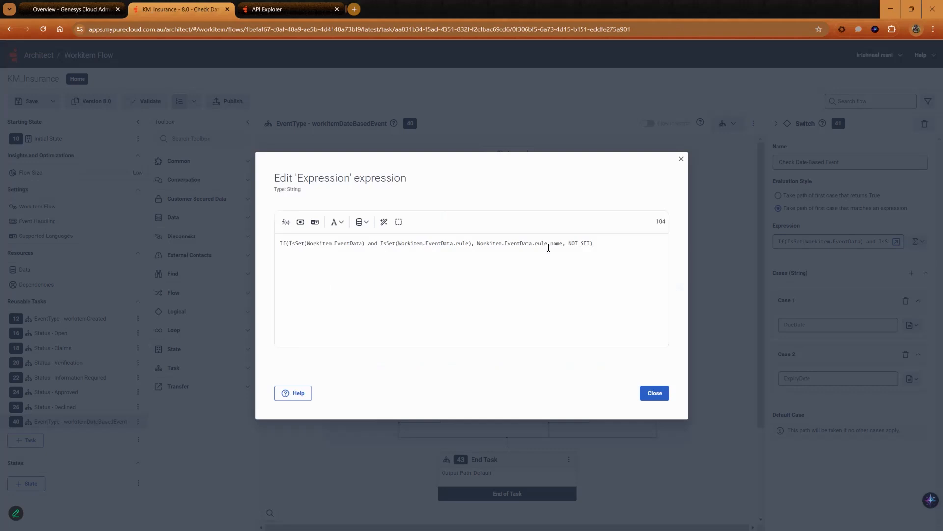
left_click(655, 393)
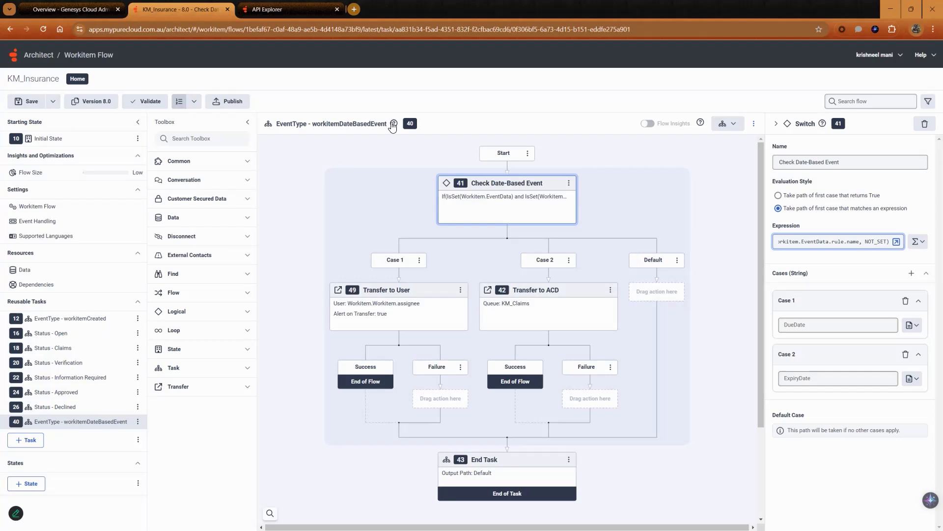
Step: Inspect the Transfer to User action under Case 1 and the Transfer to ACD action's queue setting under Case 2
left_click(443, 298)
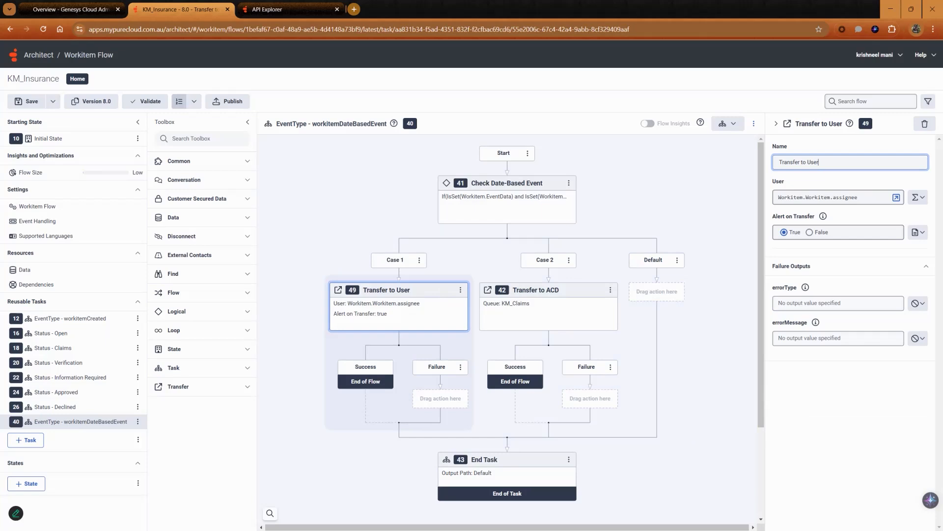
left_click(585, 297)
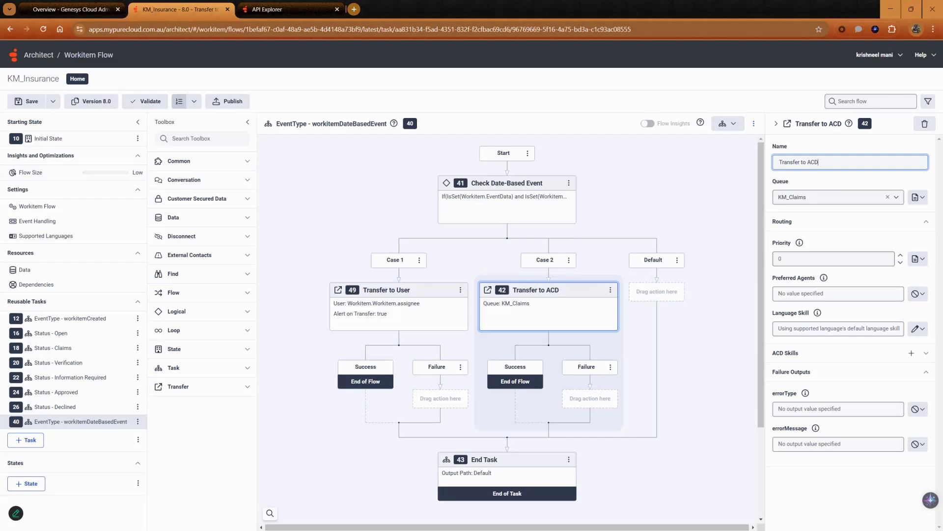
left_click(832, 197)
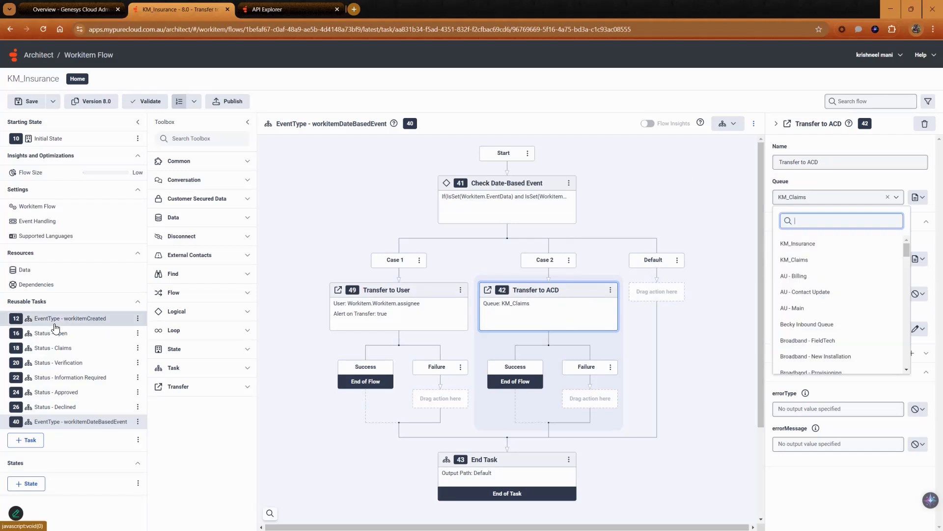
Step: Add a third case to the Check Date-Based Event switch and delete it again
left_click(535, 199)
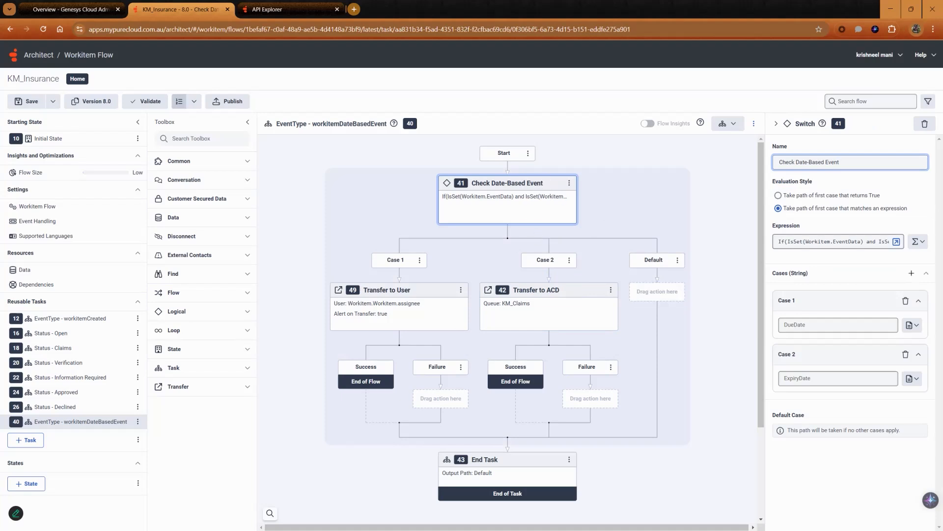
left_click(911, 273)
left_click(838, 432)
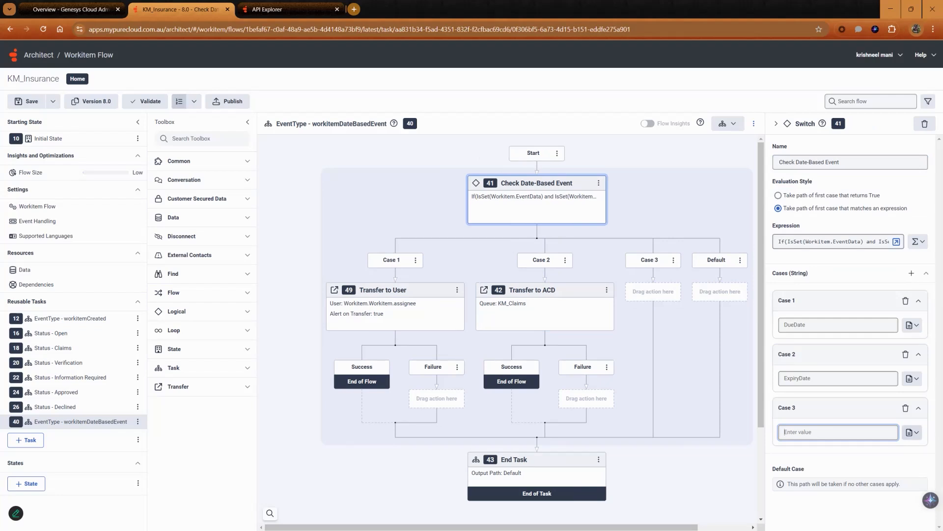
left_click(905, 408)
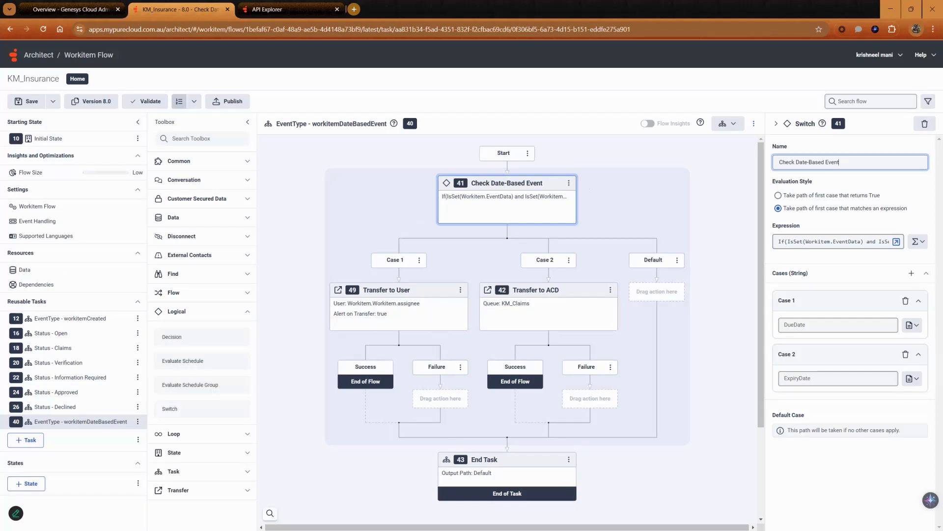
Step: Review the Initial State's Workitem Date Rule Present? decision expression and the task selected in its Call Task action
left_click(48, 140)
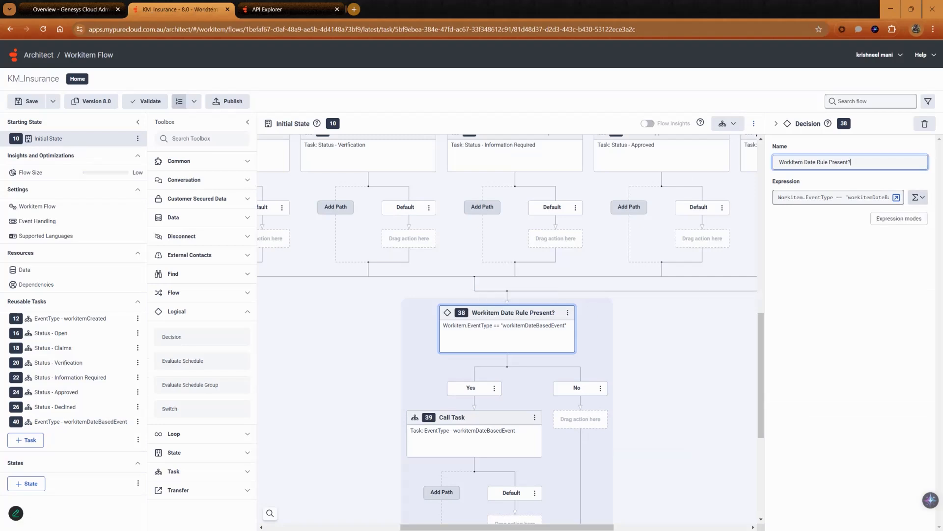
left_click(896, 197)
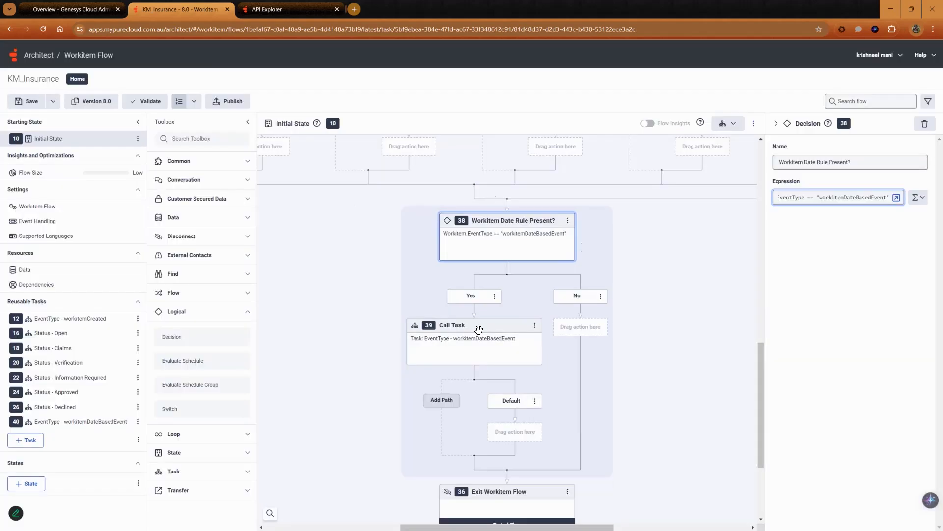
left_click(481, 328)
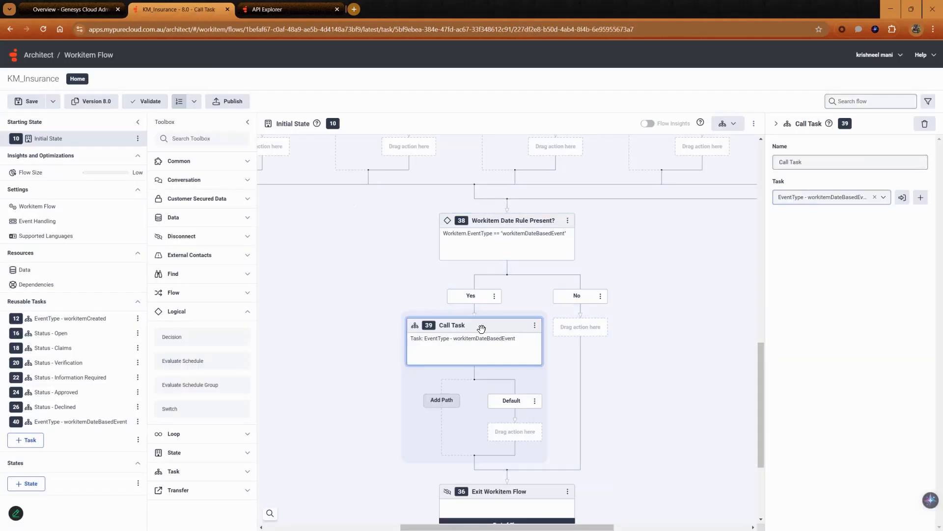
left_click(832, 197)
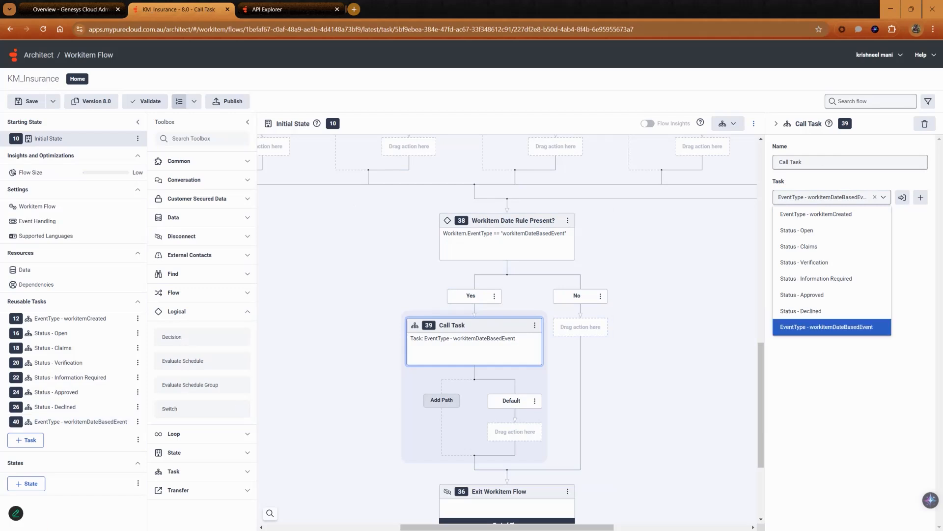
Step: Publish the KM_Insurance workitem flow
scroll(690, 336, "down", 3)
scroll(690, 336, "up", 4)
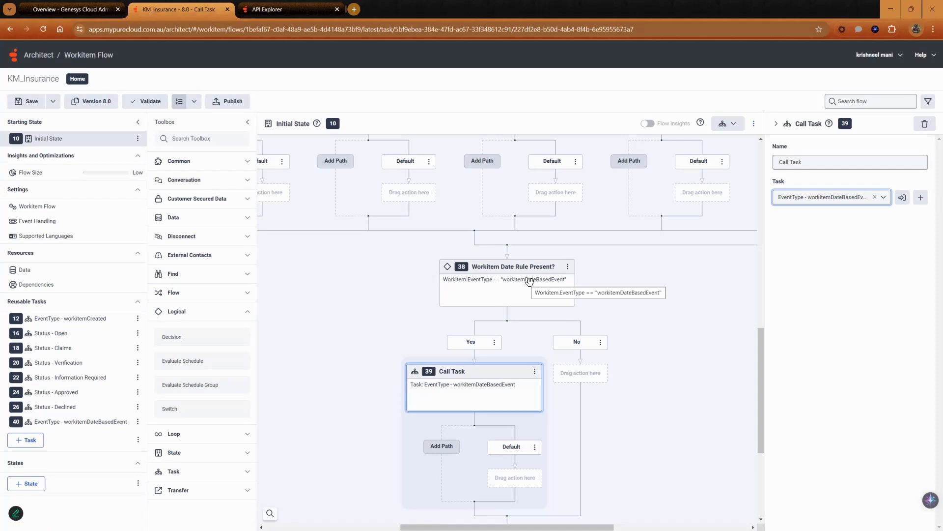
scroll(530, 281, "down", 4)
left_click(237, 105)
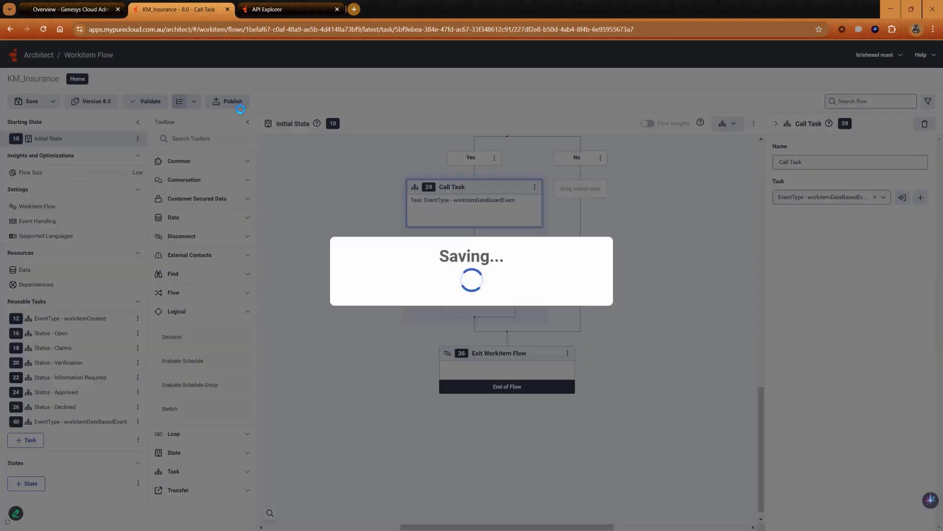